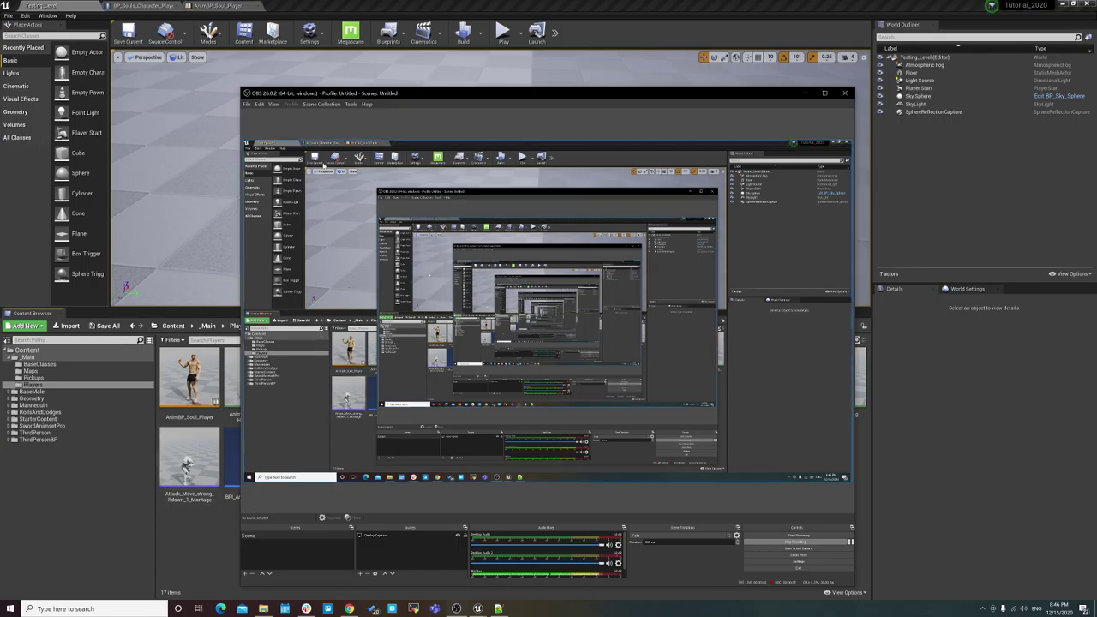
- Hide the OBS window and open the Anim_Soul_Onehand_HeavyAttack_1_Montage
left_click(804, 92)
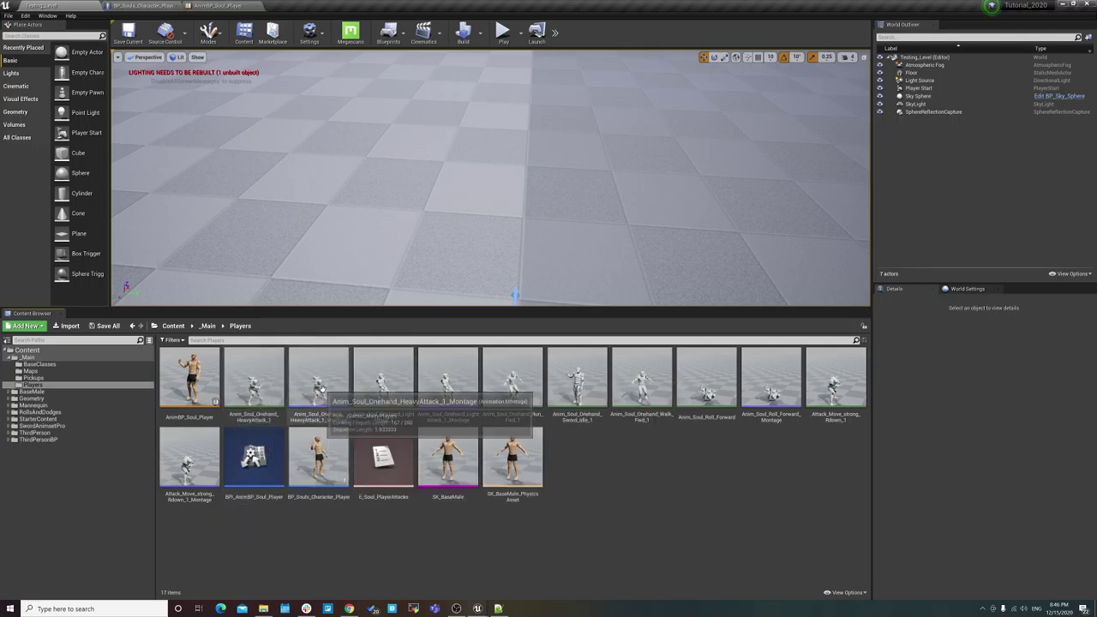
double_click(318, 377)
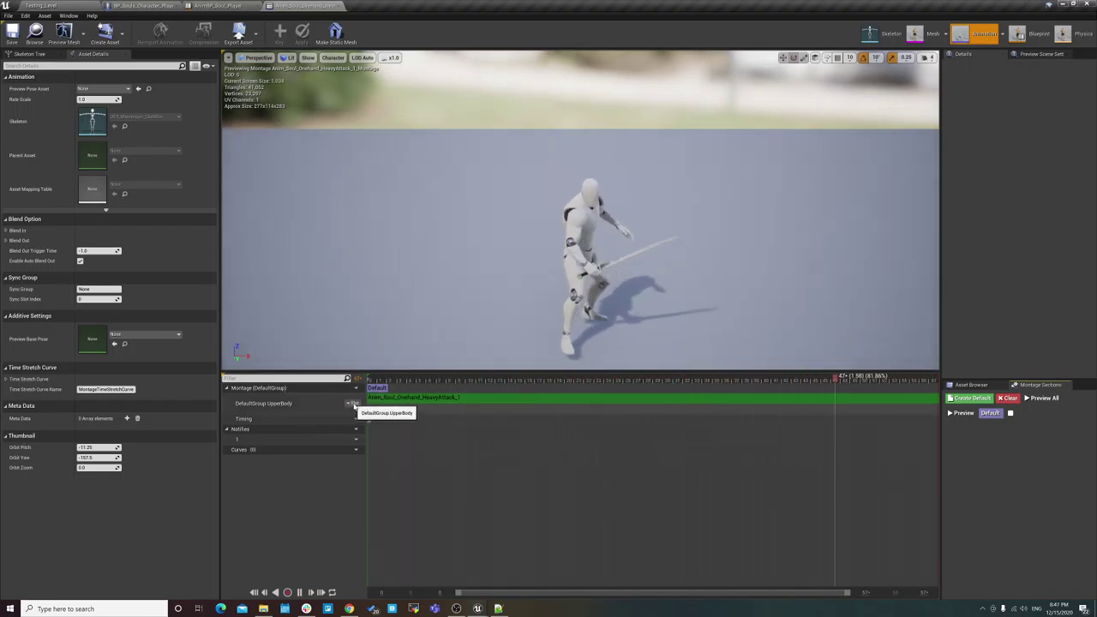
- Cycle through the open blueprint tabs, then open AnimBP_Soul_Player and inspect its FullBody slot node
left_click(210, 5)
left_click(141, 5)
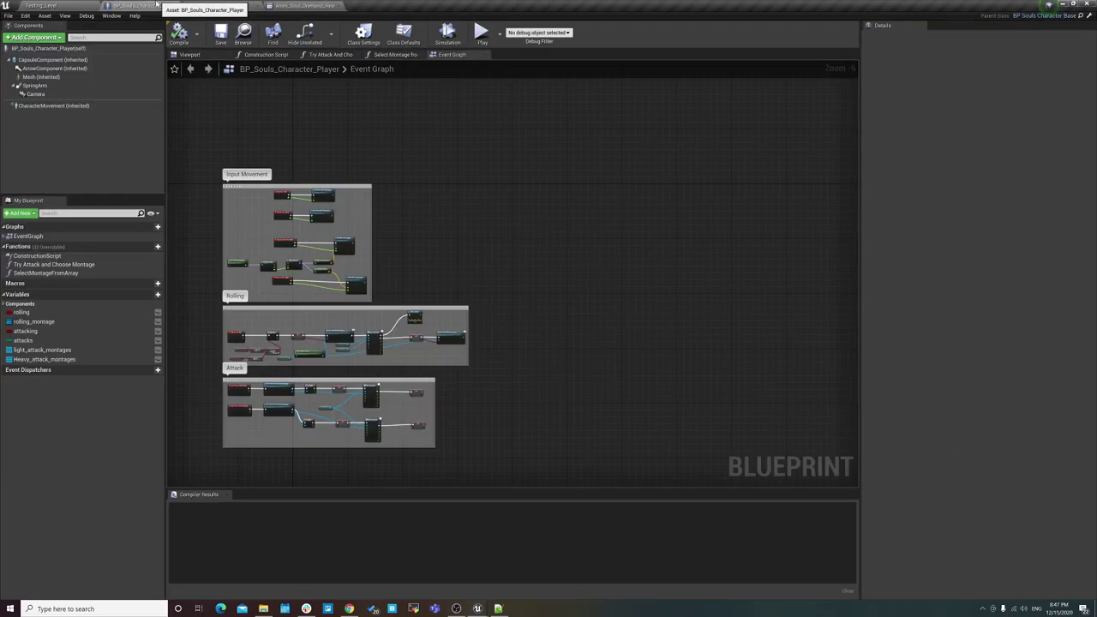
left_click(72, 4)
double_click(188, 377)
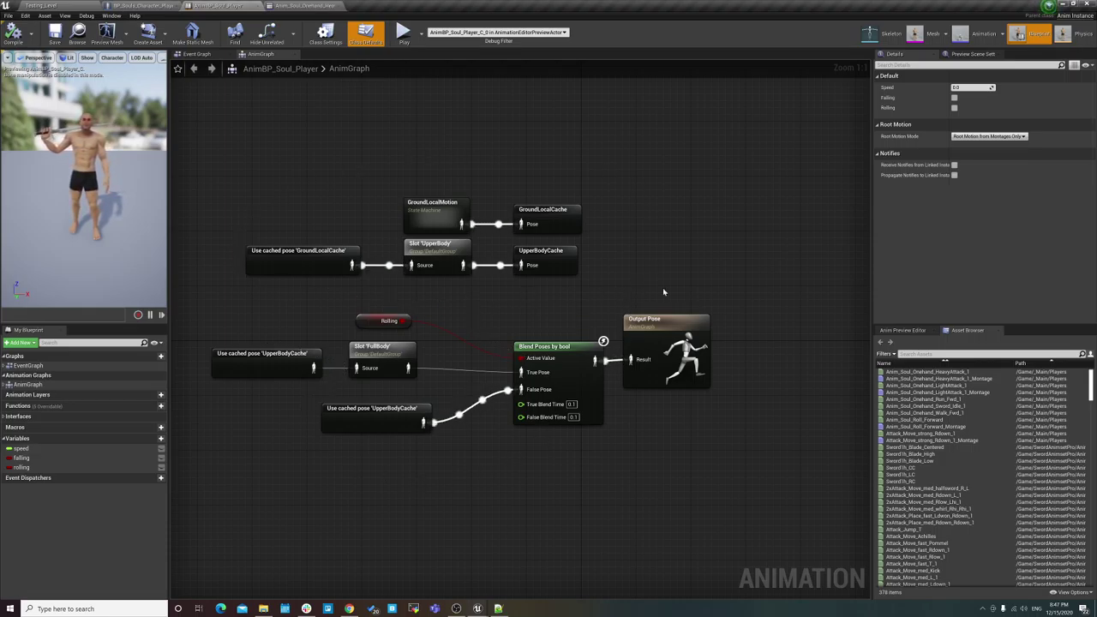
left_click(368, 358)
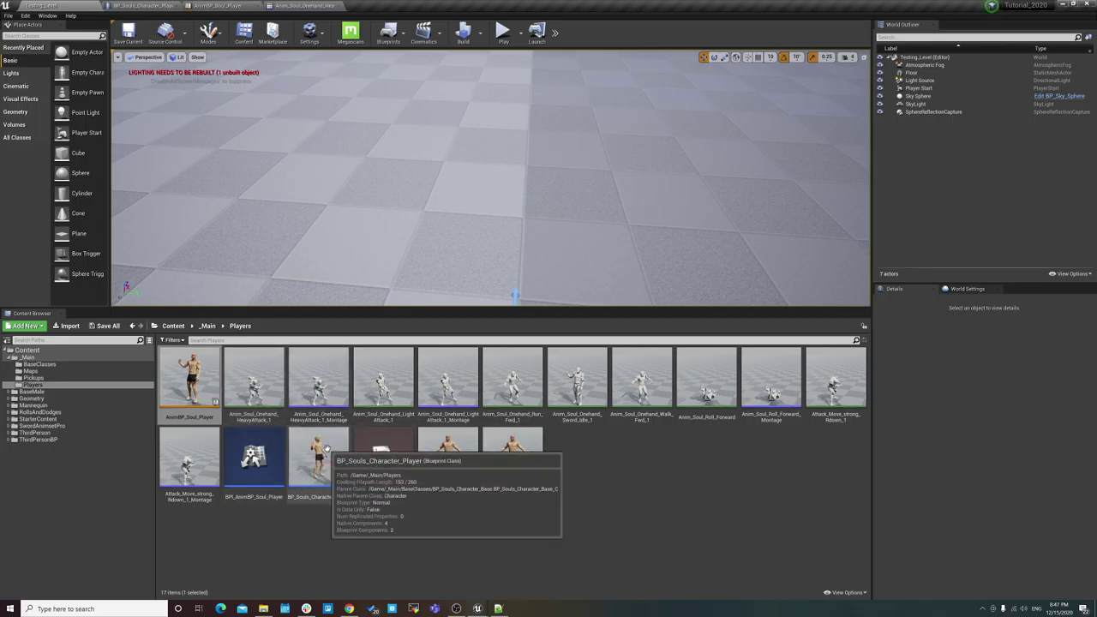
- Preview AnimBP_Soul_Player and the Anim_Soul_Onehand_HeavyAttack_1 animation, returning to Testing_Level
double_click(203, 388)
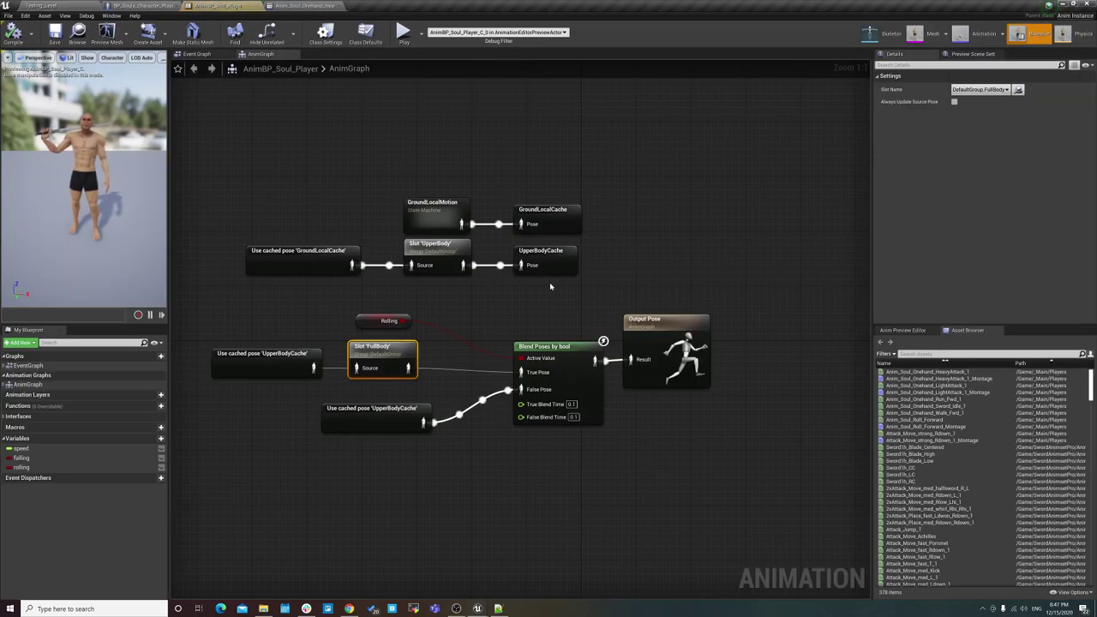
left_click(39, 4)
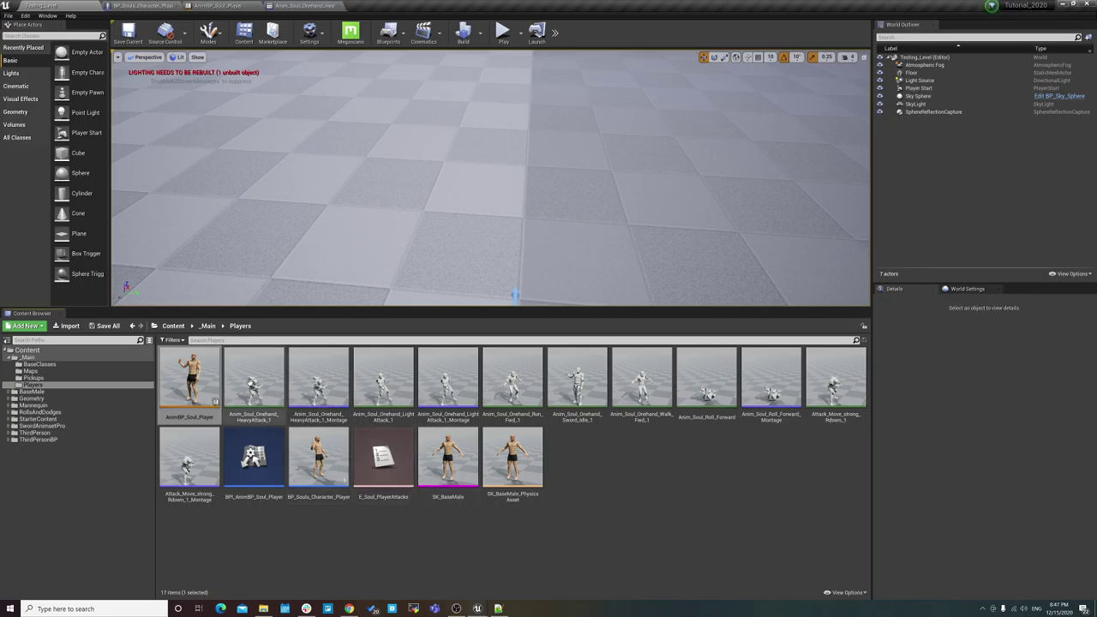
double_click(253, 377)
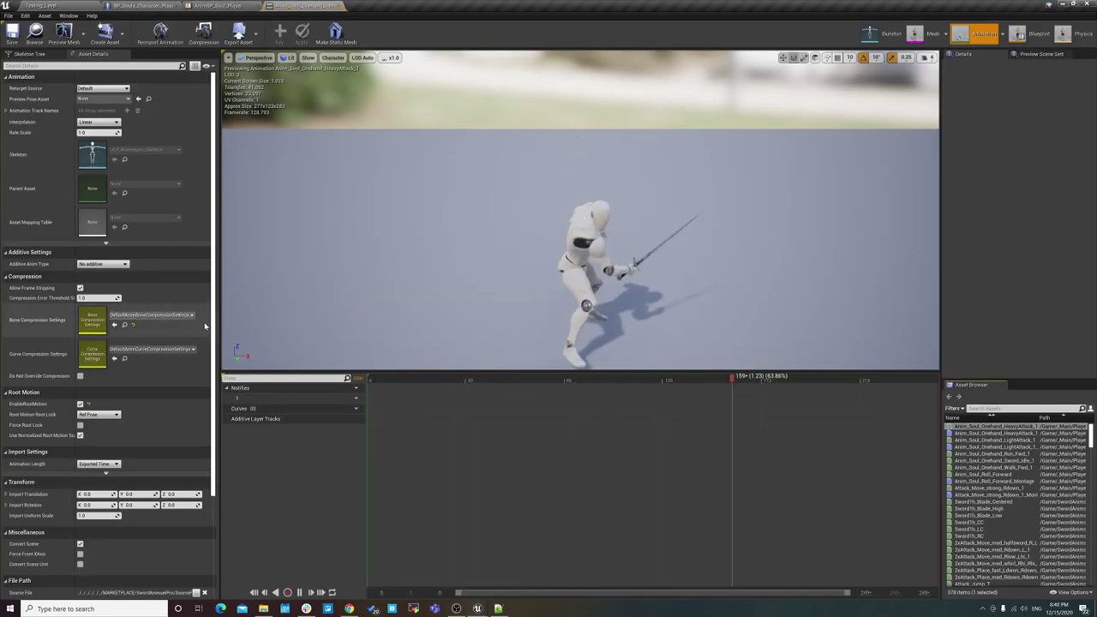
left_click(34, 6)
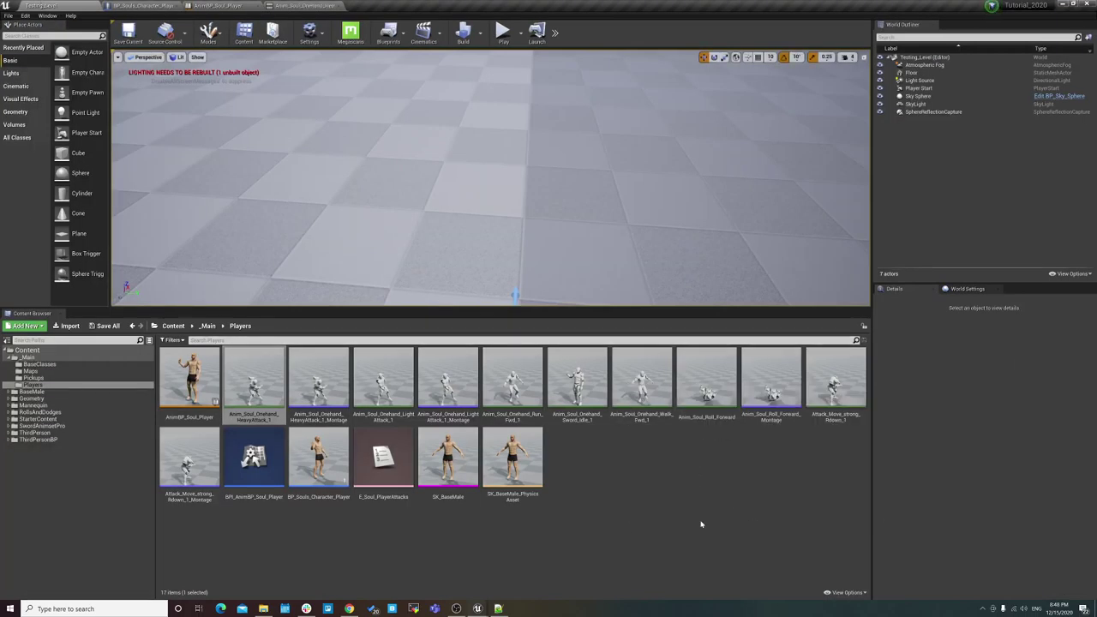
- Preview the Run_Fwd_1, LightAttack_1 and Attack_Move_strong_Rdown_1 animations in turn
double_click(513, 377)
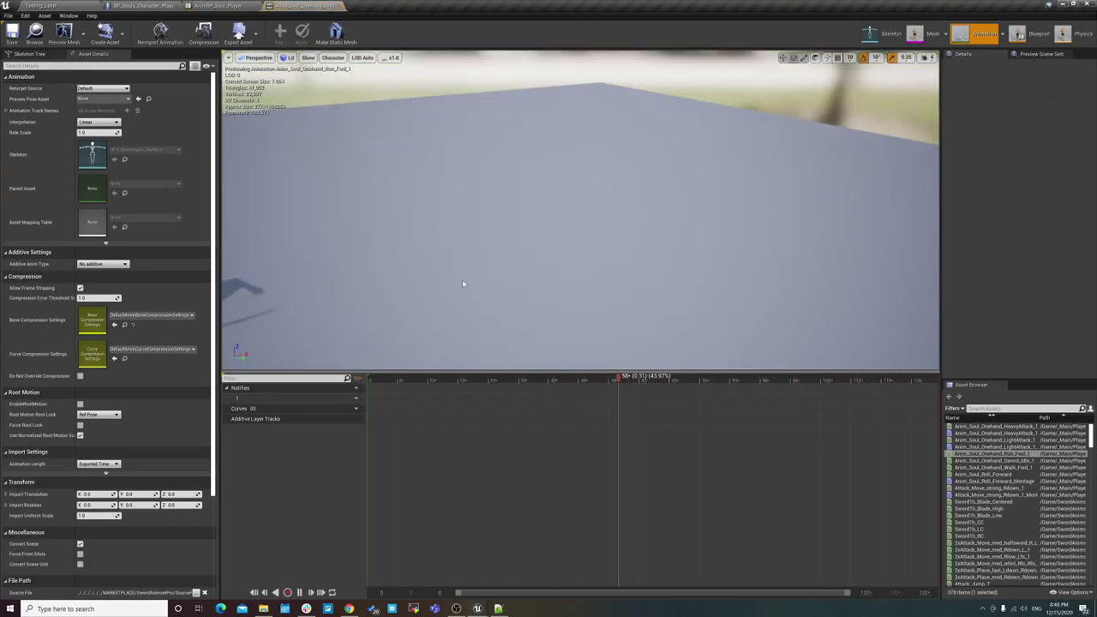
left_click(34, 5)
double_click(403, 382)
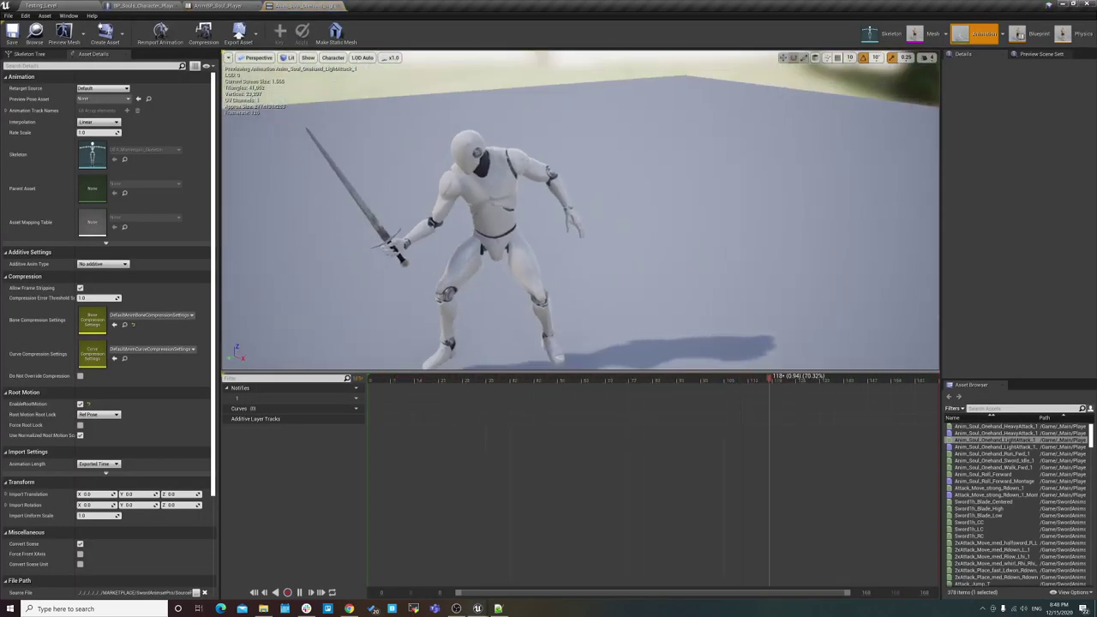
left_click(34, 5)
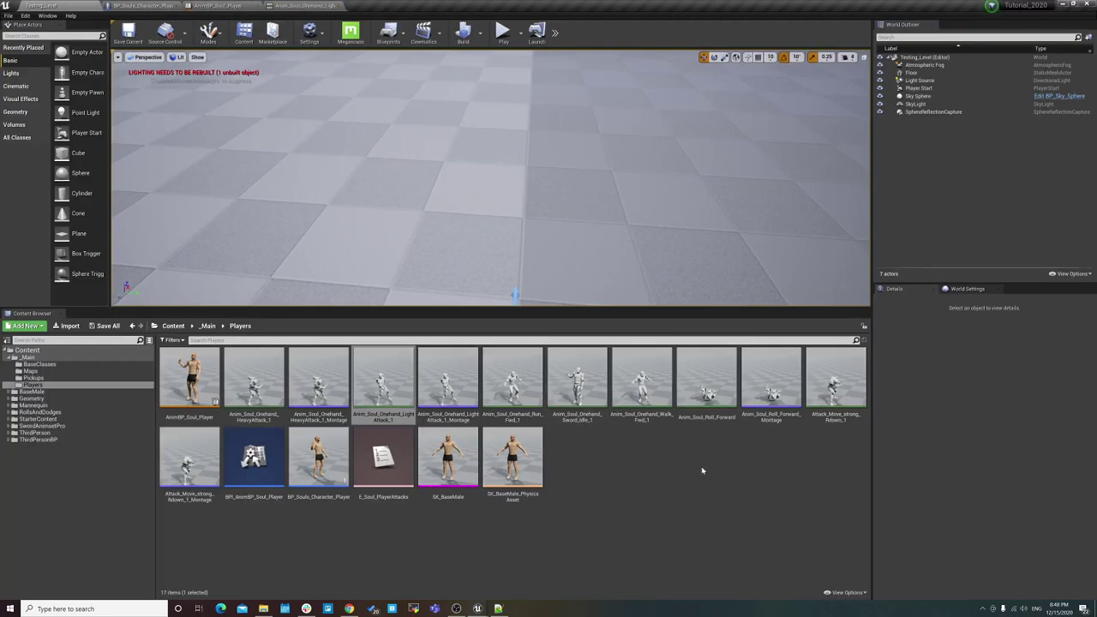
double_click(822, 393)
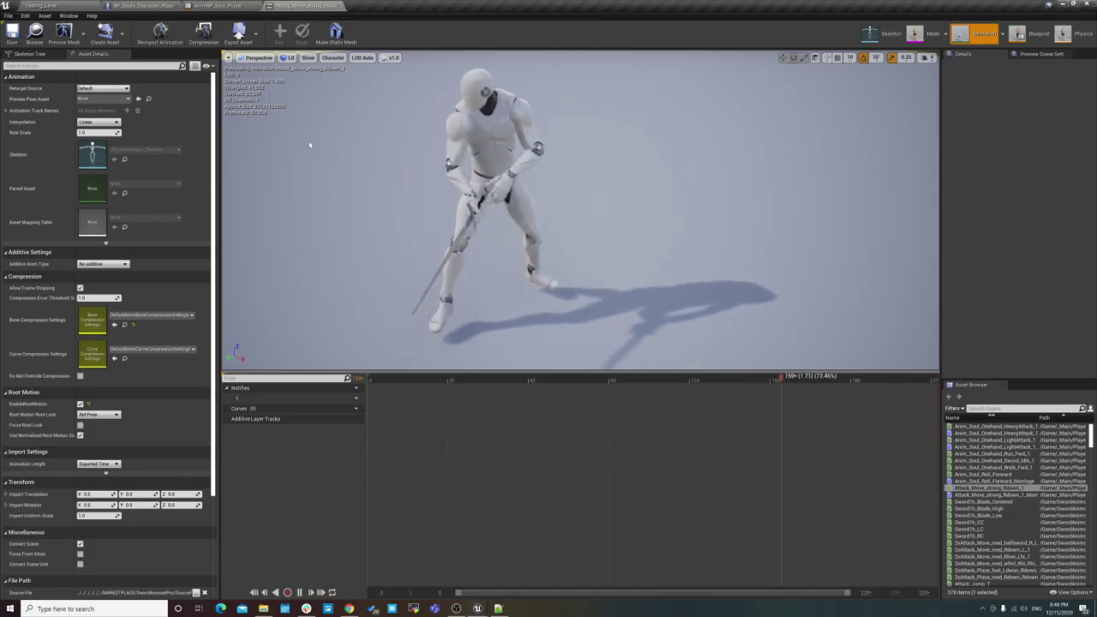
left_click(34, 6)
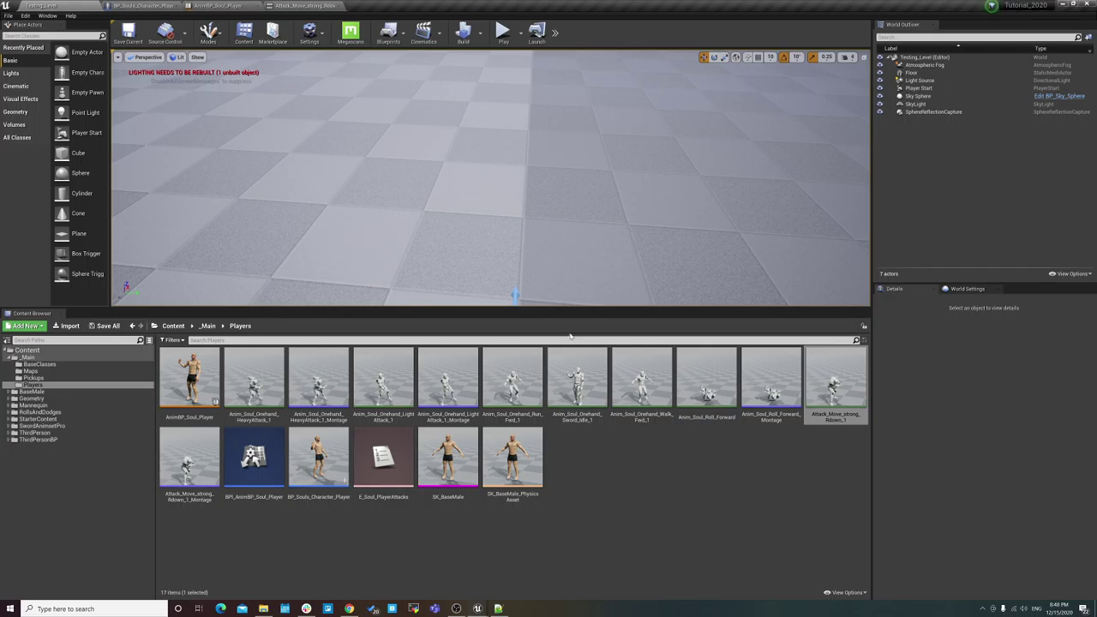
- Tilt the level view to the Player Start, then reopen AnimBP_Soul_Player and deselect assets
left_click(623, 506)
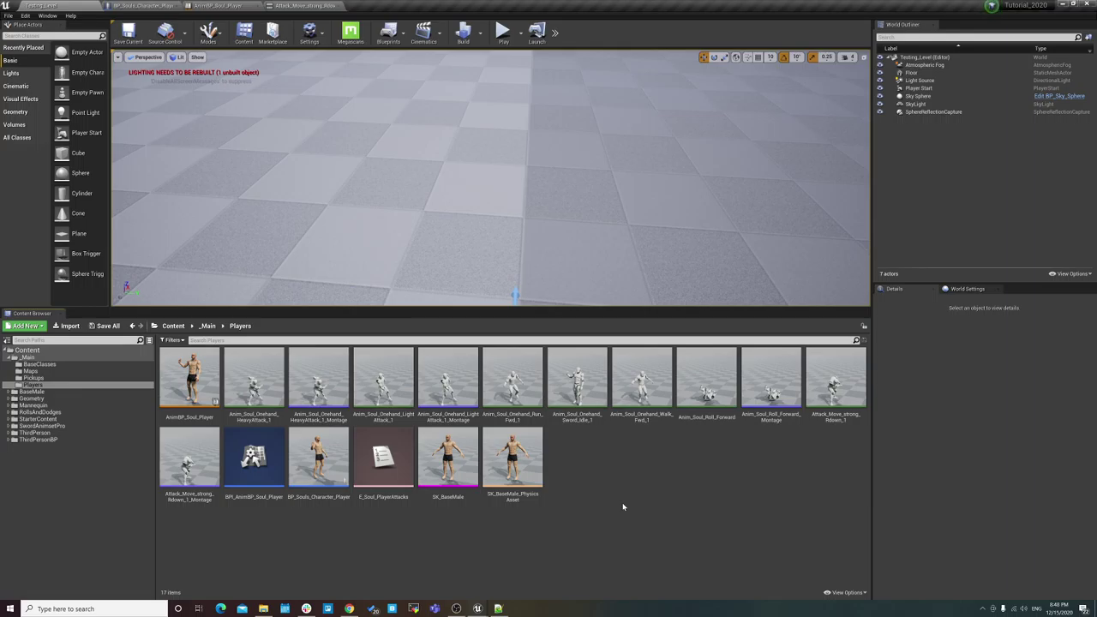
right_click_drag(537, 296, 536, 214)
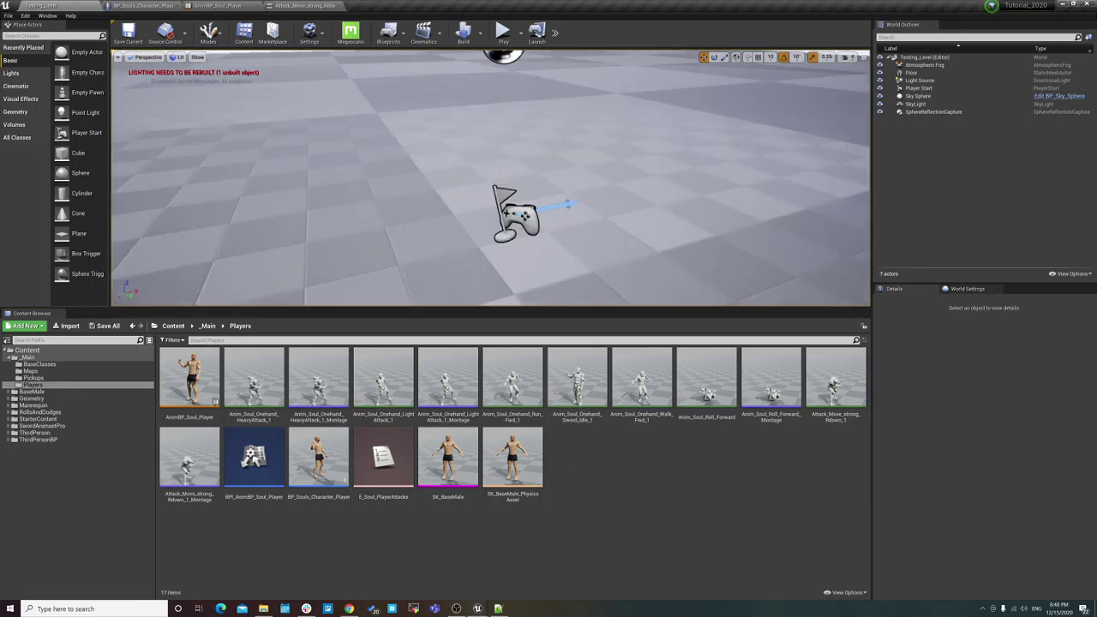
right_click_drag(483, 154, 483, 257)
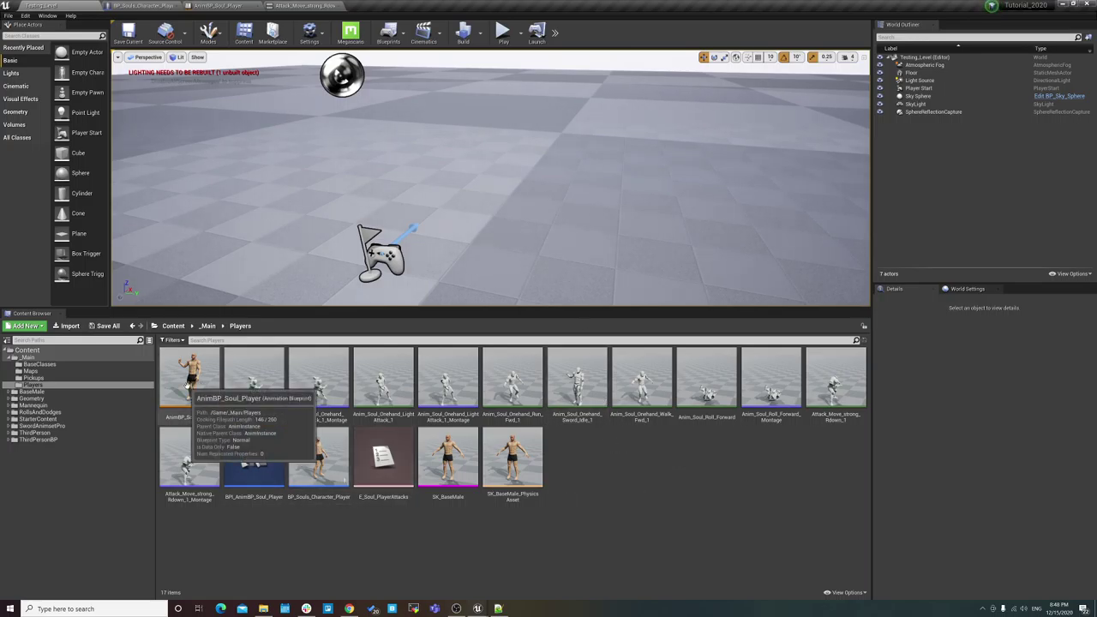
double_click(189, 377)
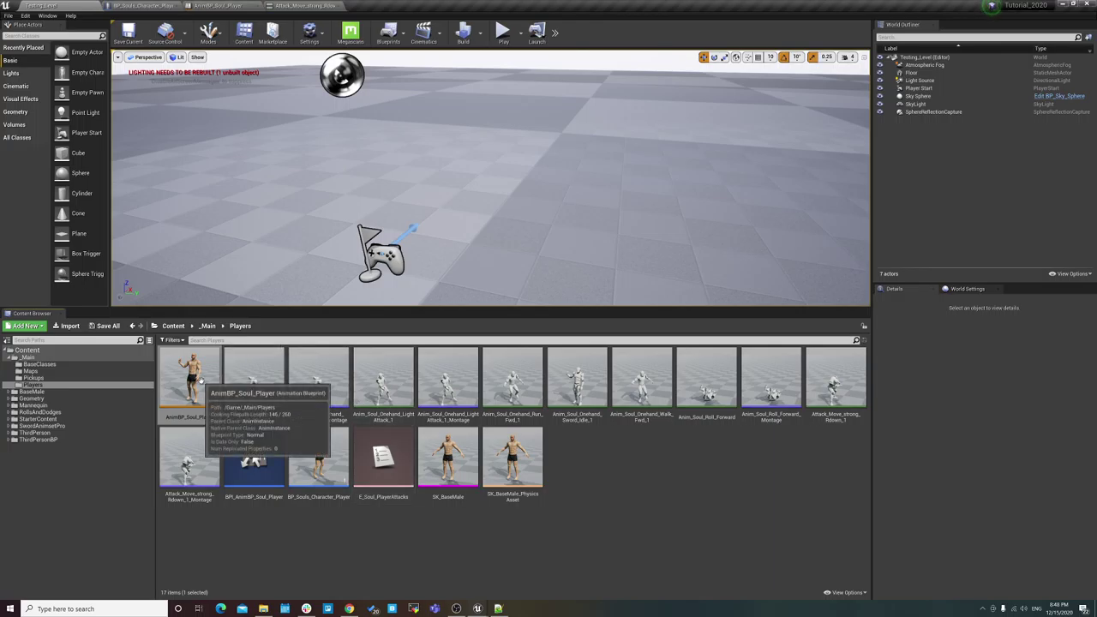
left_click(783, 541)
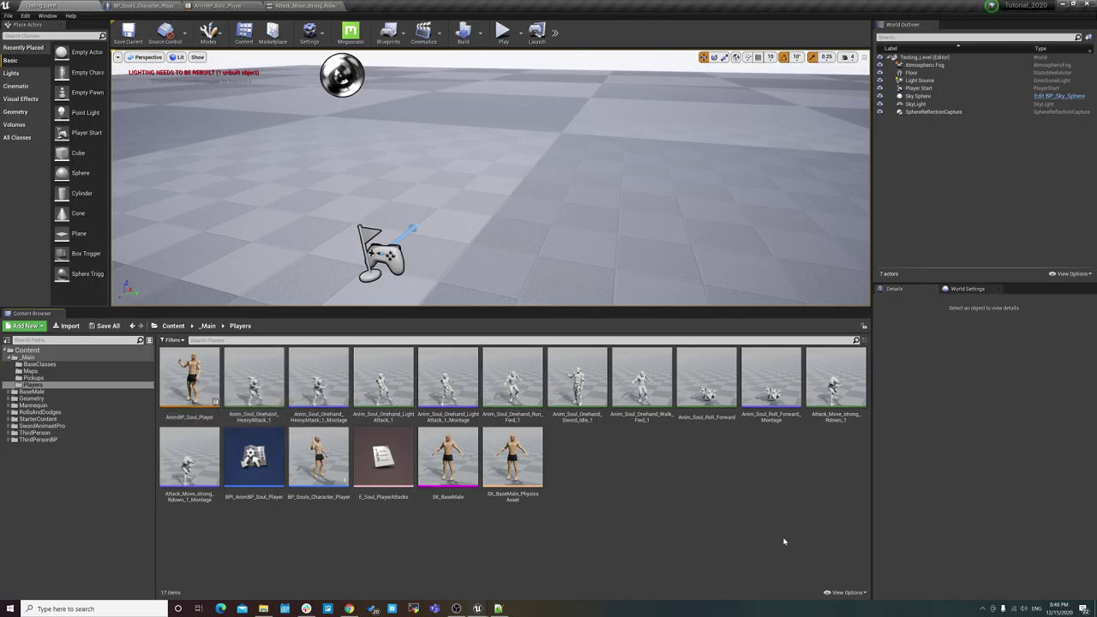
- Open the LightAttack_1 montage and review its timeline options while orbiting the preview closer
double_click(448, 377)
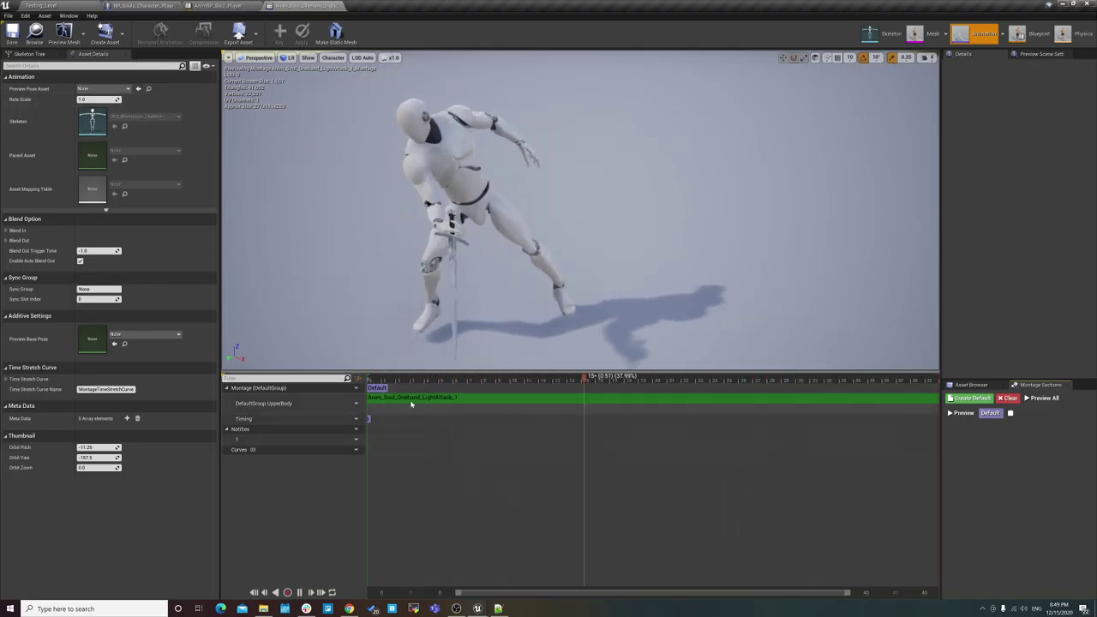
right_click(485, 409)
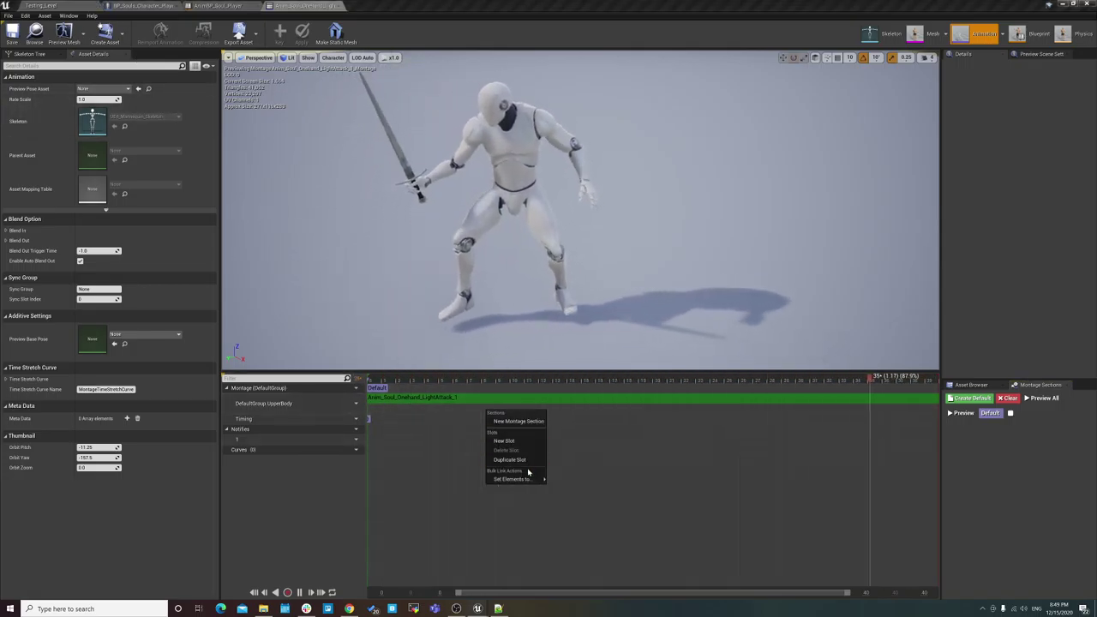
mouse_move(530, 480)
left_click(509, 425)
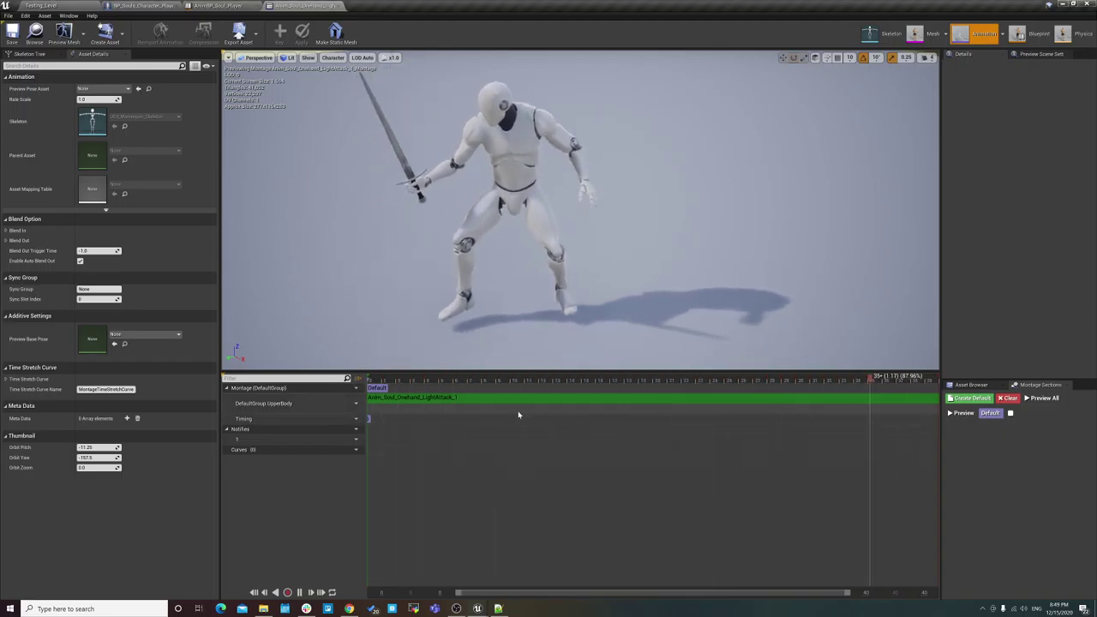
right_click(518, 412)
mouse_move(555, 483)
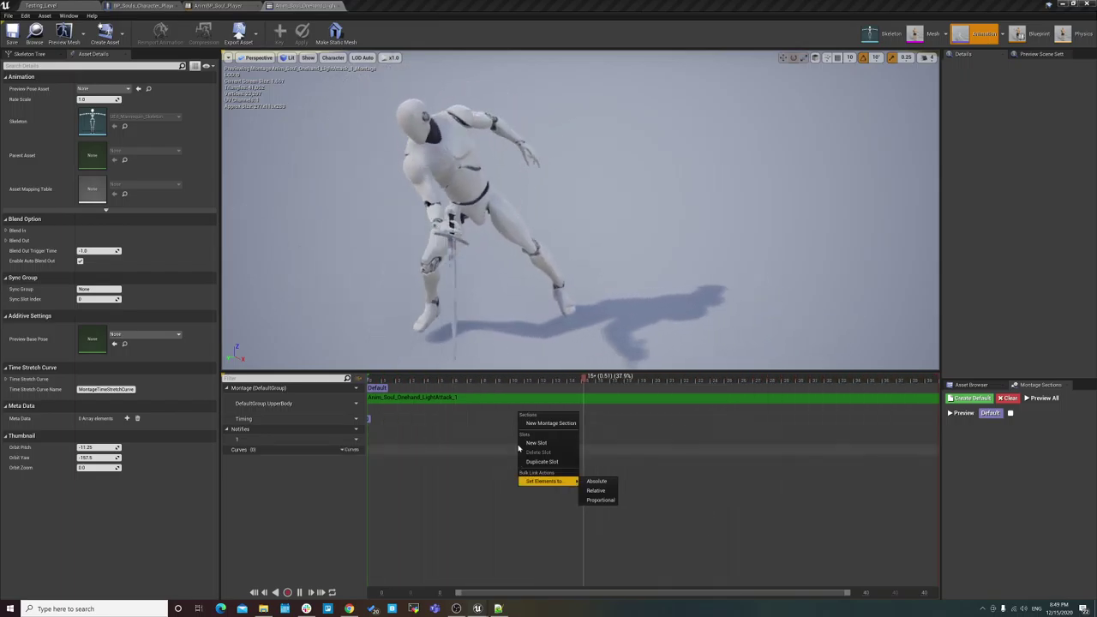
right_click_drag(651, 257, 731, 183)
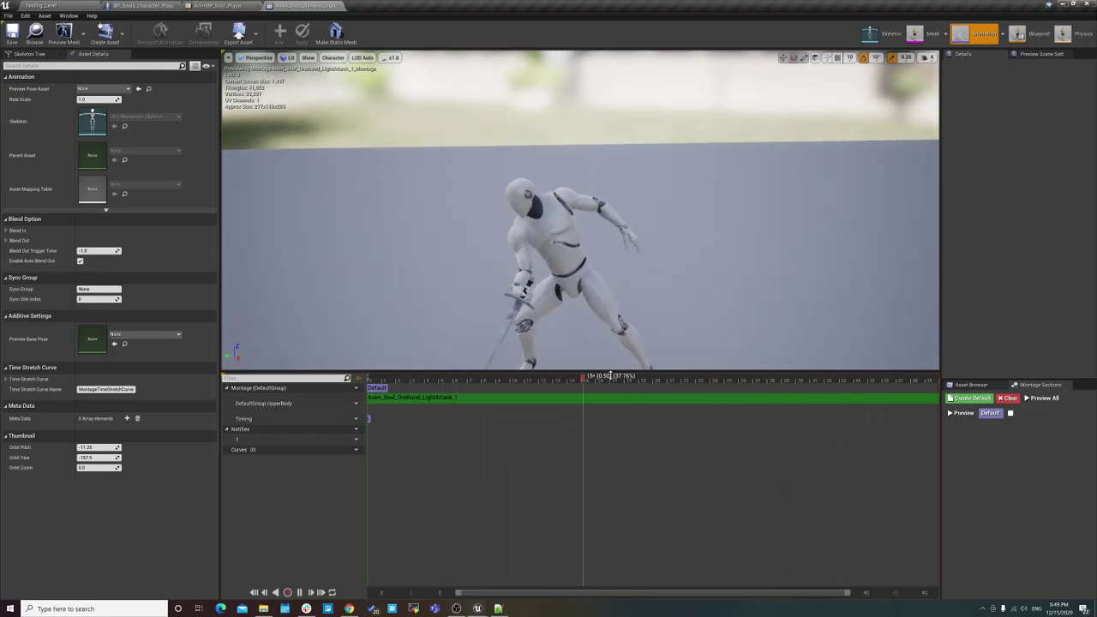
- Review the montage track's section/slot options and the Notifies track options, then return to Testing_Level
right_click(516, 411)
left_click(482, 428)
right_click(511, 412)
left_click(504, 419)
right_click(482, 436)
mouse_move(505, 448)
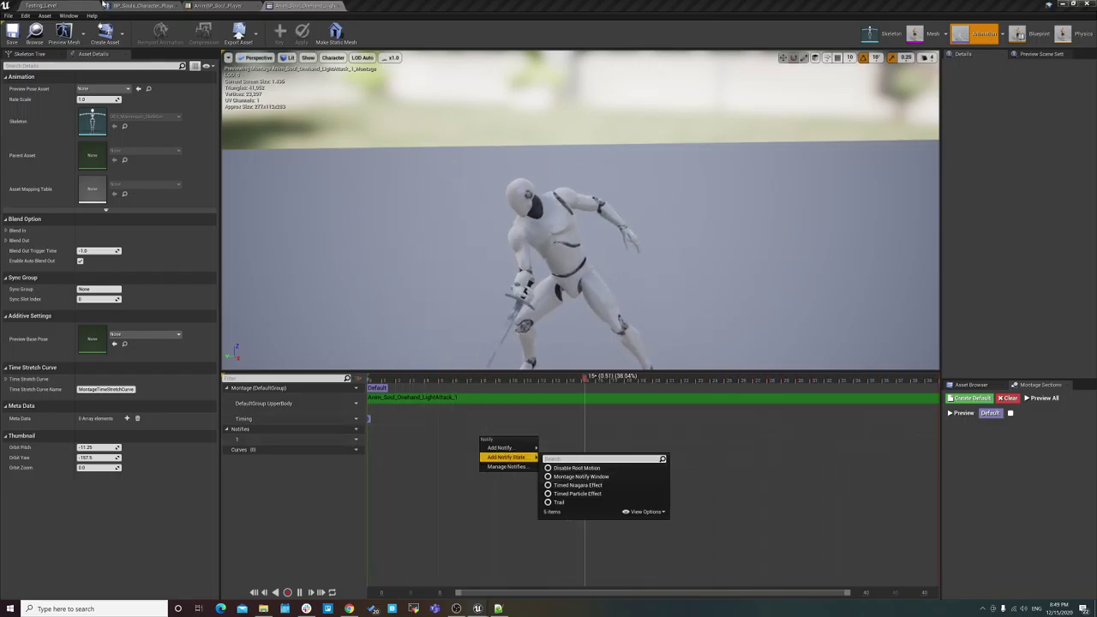
left_click(160, 5)
left_click(219, 5)
left_click(72, 4)
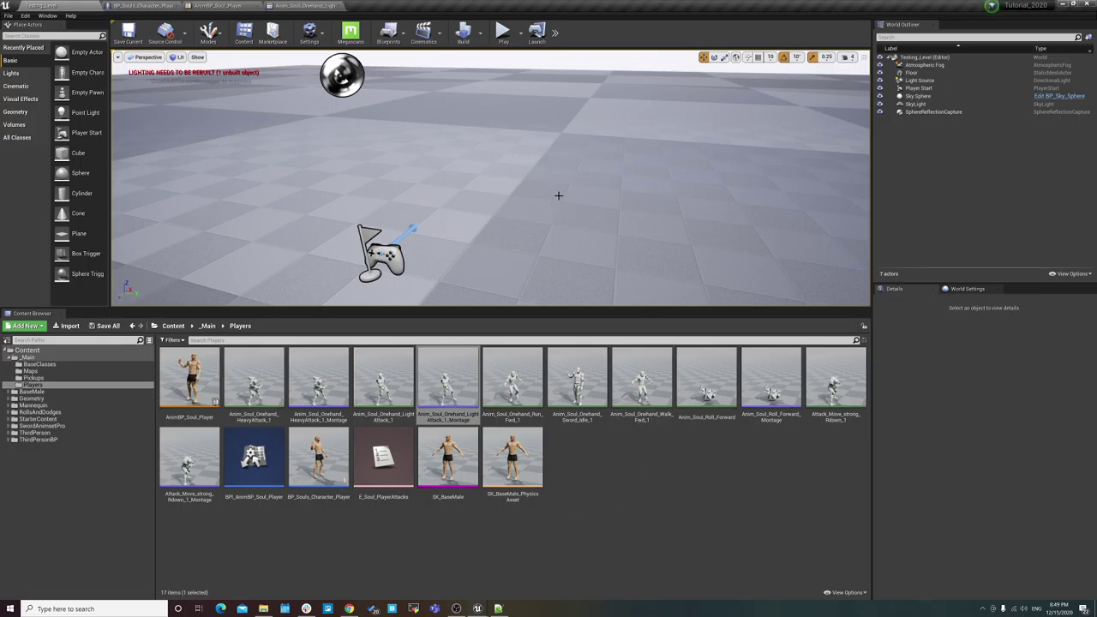
- Open the HeavyAttack_1 montage and then its UE4_Mannequin_Skeleton
right_click_drag(558, 195, 558, 195)
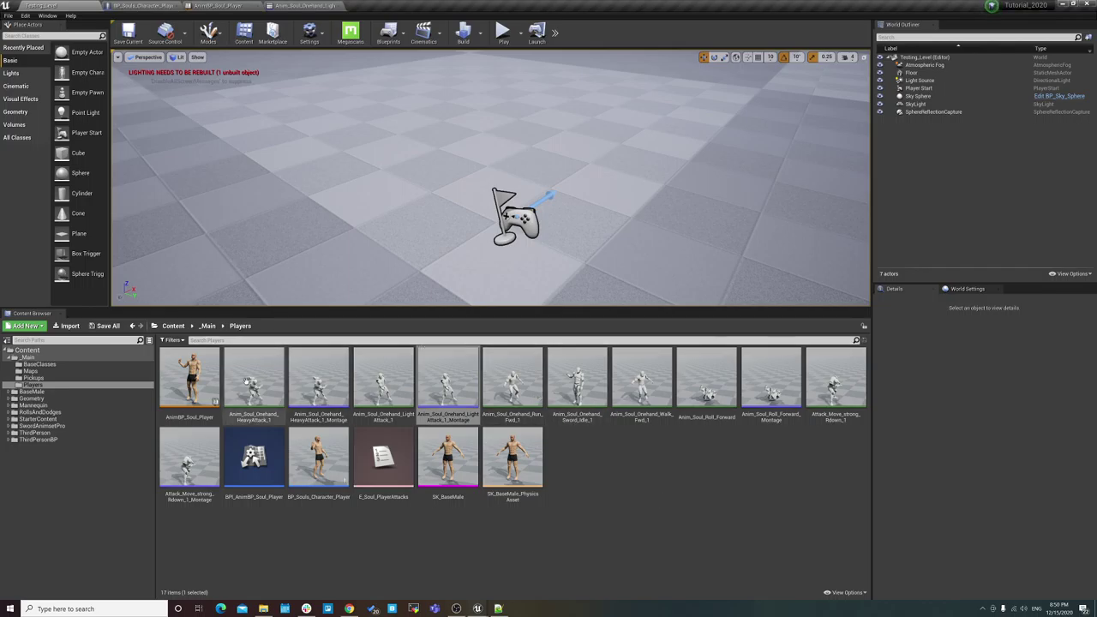
double_click(319, 377)
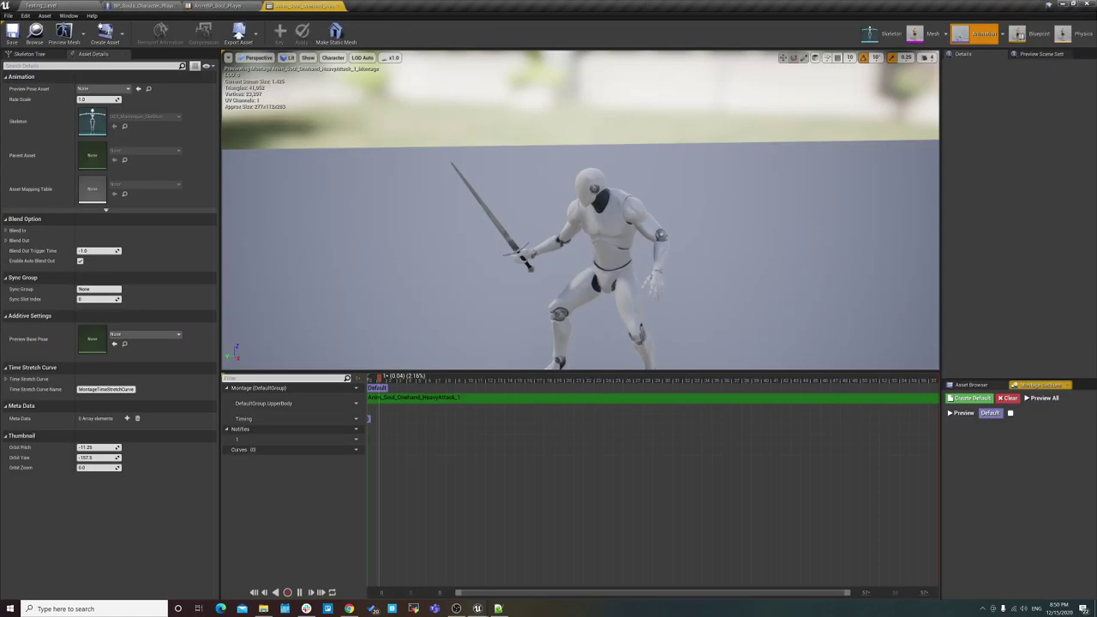
double_click(92, 121)
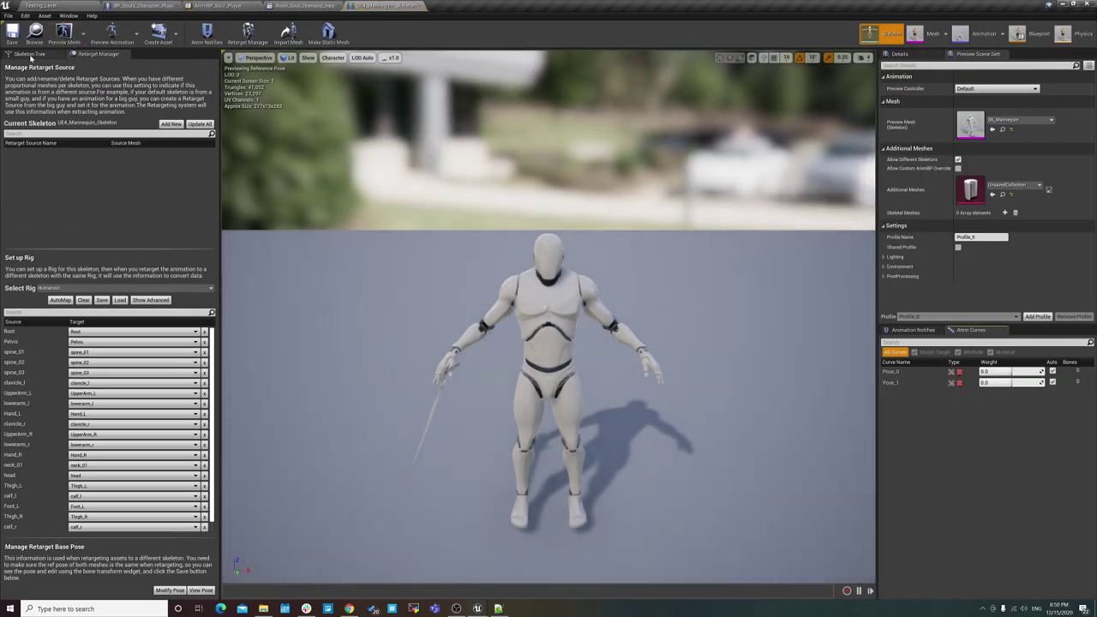
- Inspect hand_rSocket holding the Sword in the Skeleton Tree, then bring OBS Studio forward
left_click(28, 53)
scroll(119, 375, "down", 3)
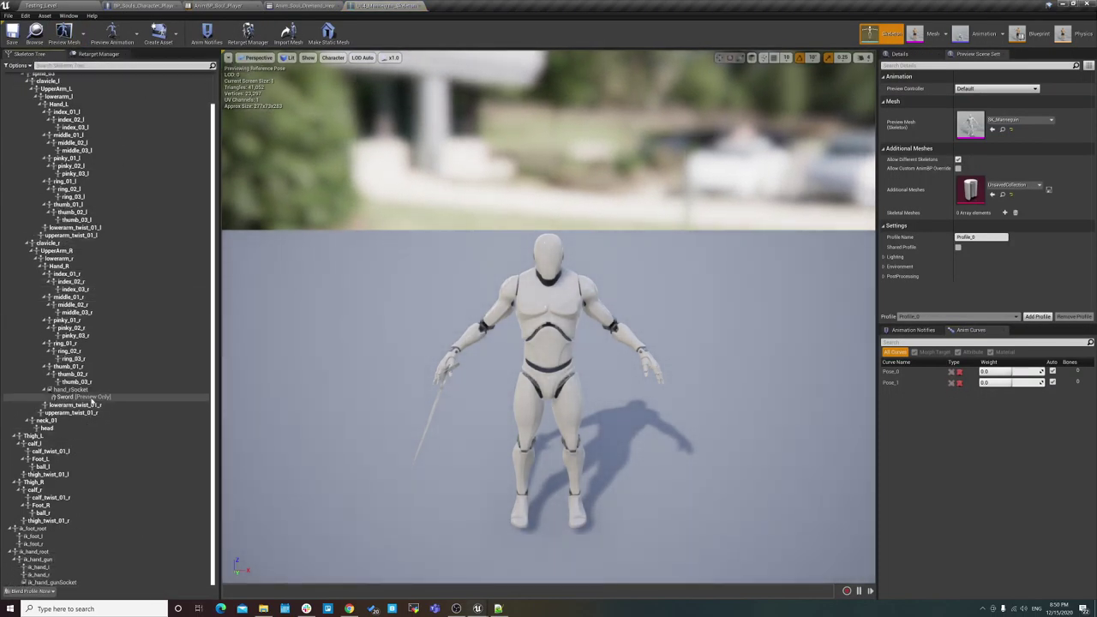
left_click(71, 389)
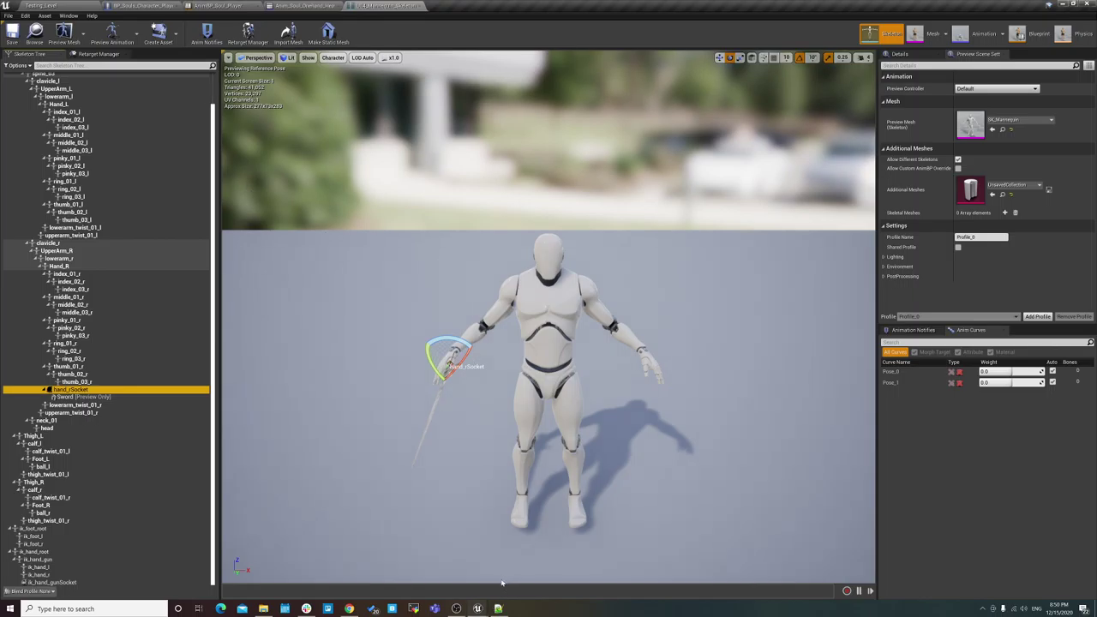
left_click(457, 608)
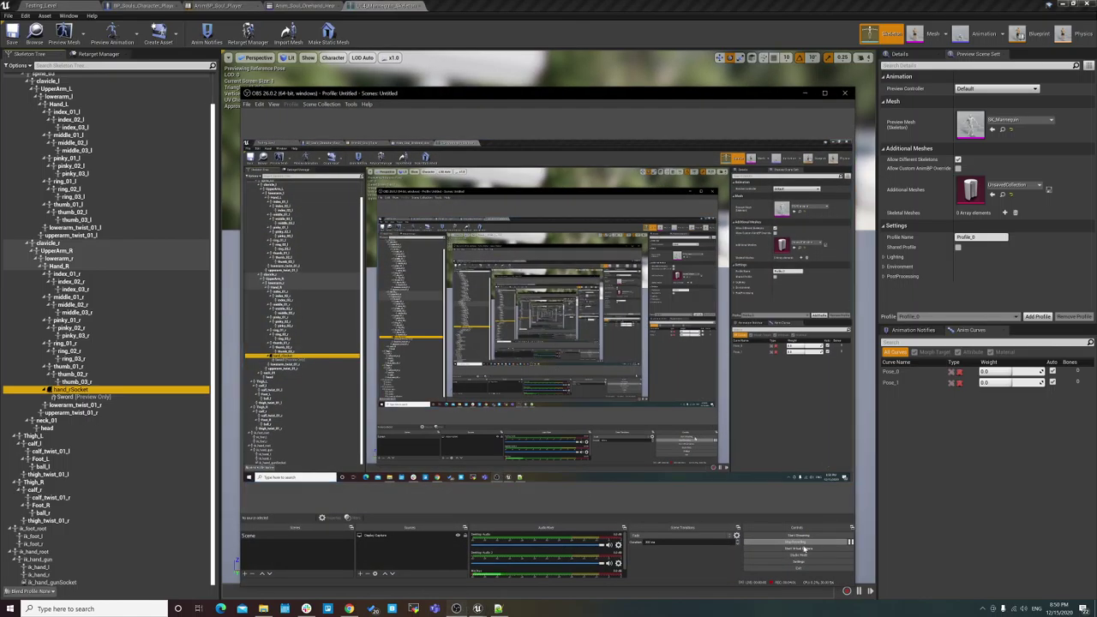